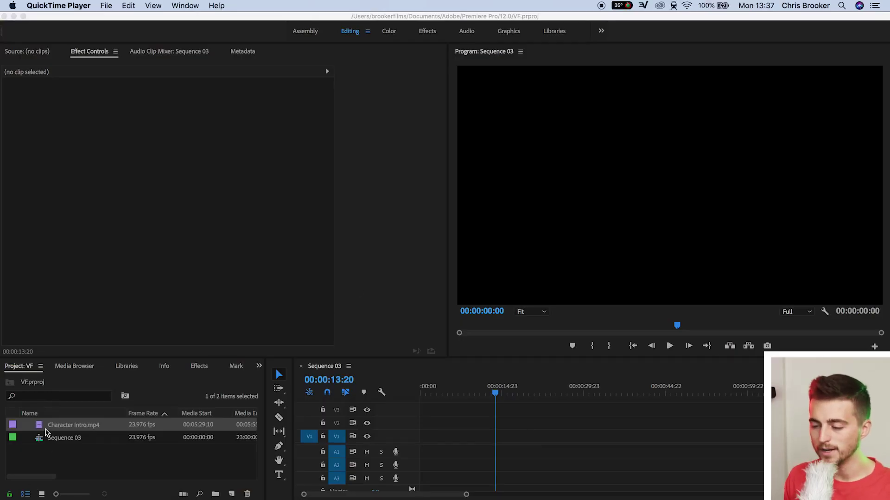
Place Character Intro.mp4 at the start of V1 and split it at 10:13.
click(39, 427)
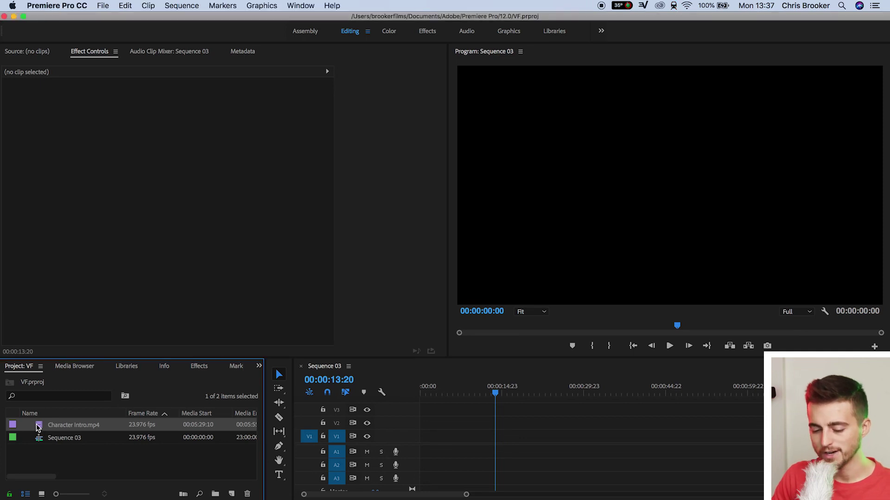
drag(38, 427, 413, 438)
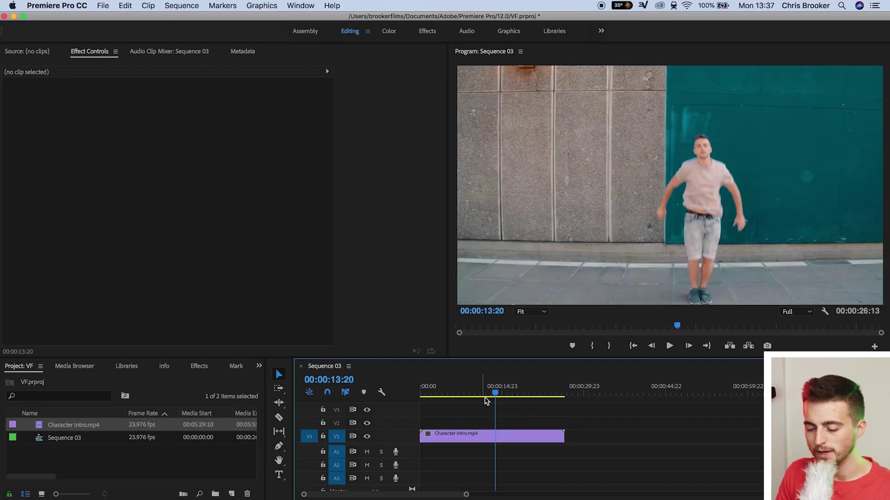
click(485, 393)
drag(486, 393, 539, 396)
key(c)
click(478, 435)
Cut the clip again at 21:22 and delete the tail after that cut.
key(v)
click(542, 436)
key(c)
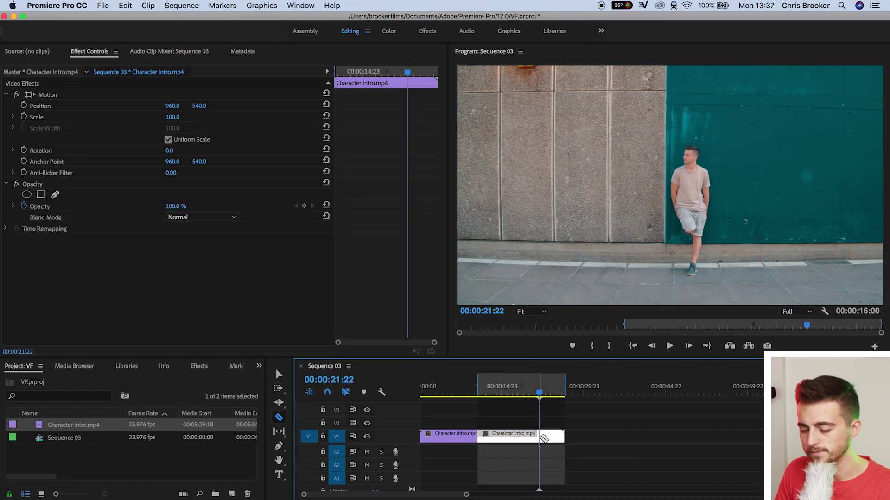
click(540, 437)
key(v)
click(552, 436)
key(Delete)
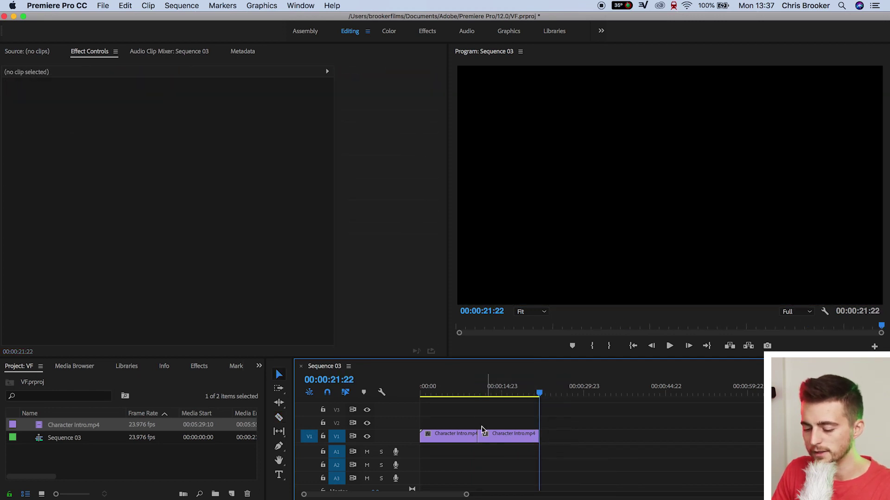
Delete the opening section, close the gap, and play the 11-second clip from the start.
click(452, 438)
key(Delete)
click(451, 438)
key(Delete)
key(Home)
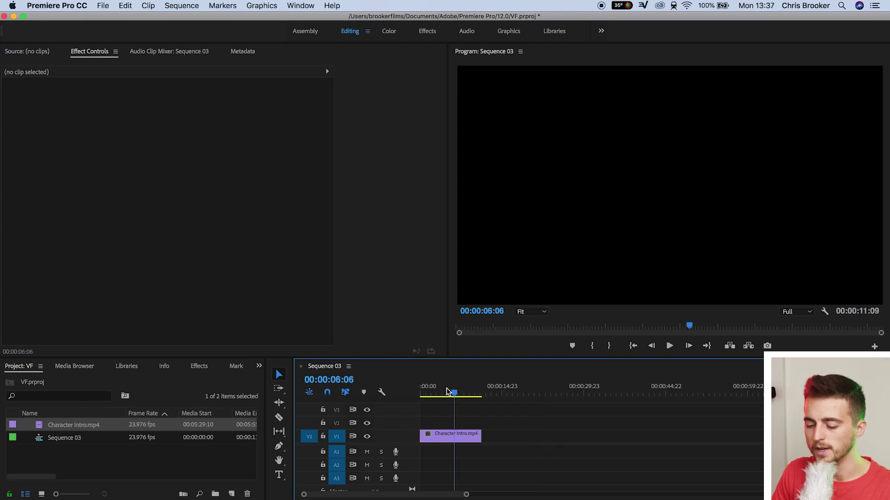
key(space)
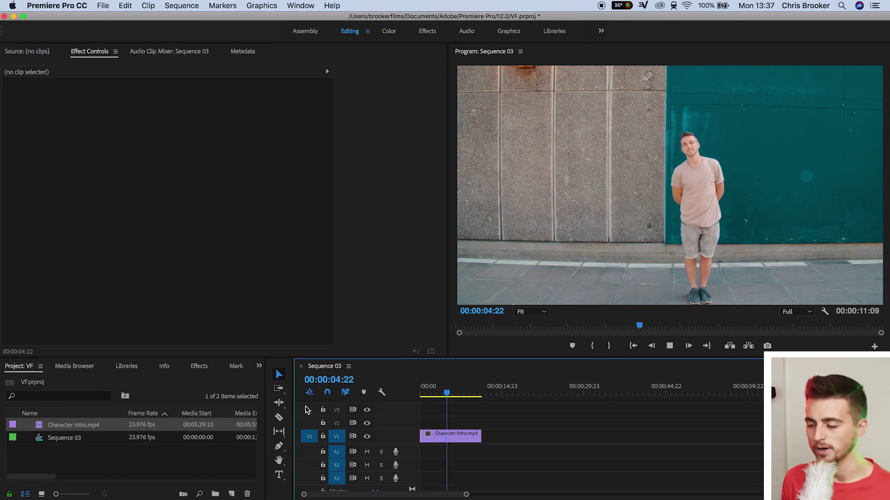
key(space)
key(Home)
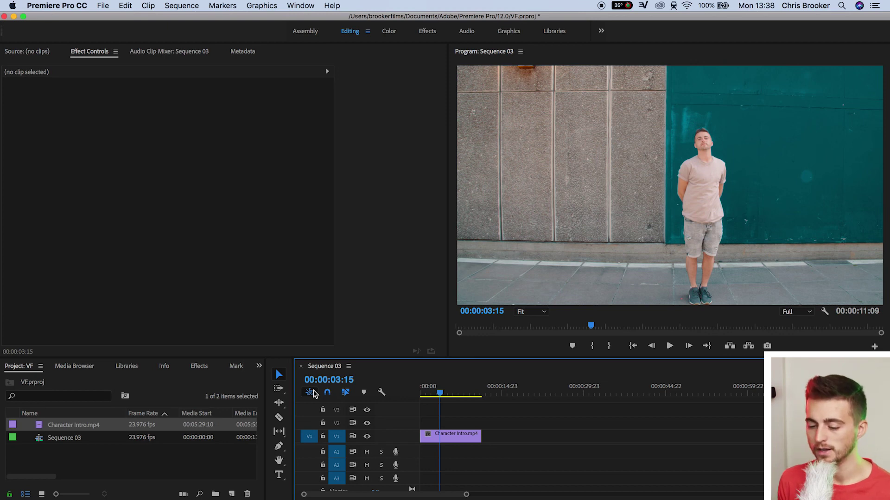
Search the Effects panel for 'post' and apply Posterize Time to the Character Intro clip.
click(197, 367)
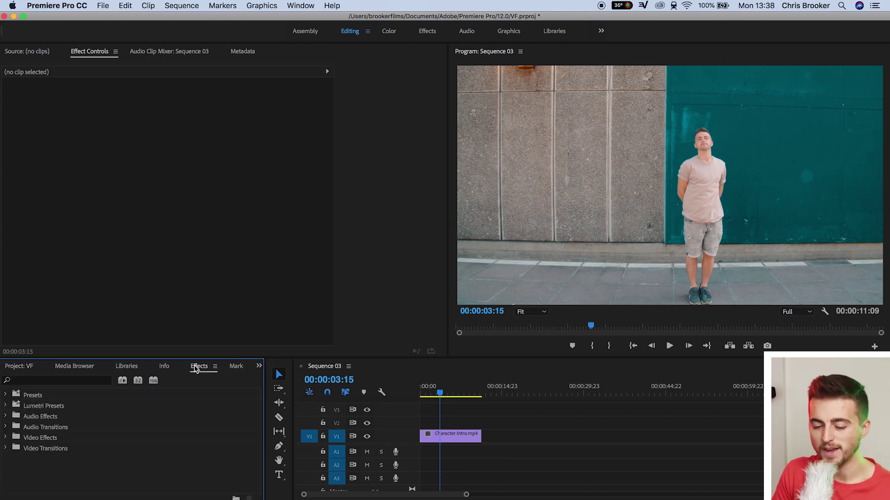
click(77, 381)
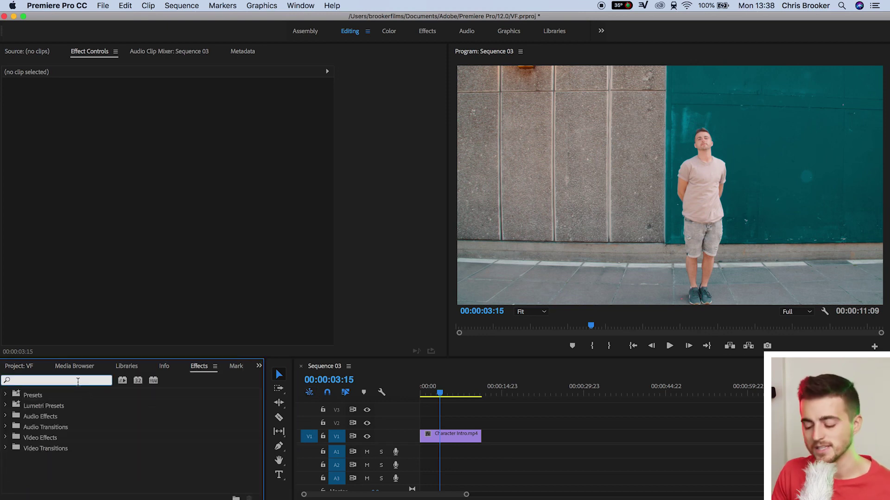
text(post)
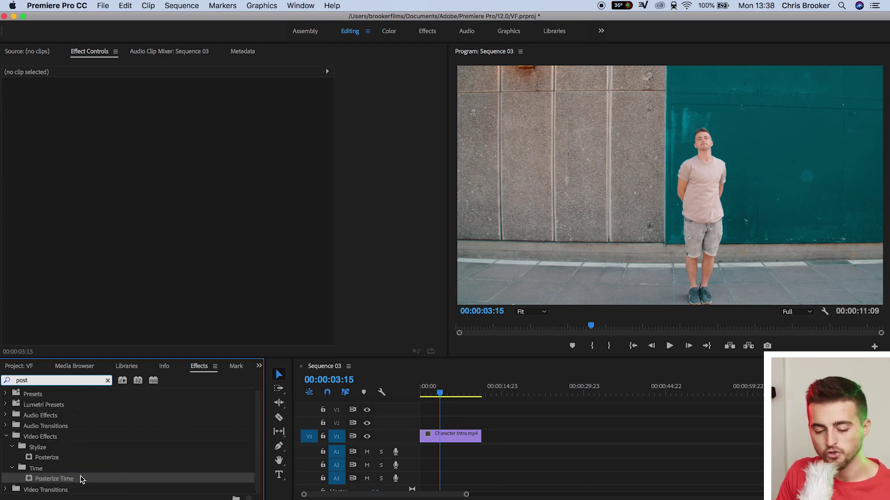
drag(81, 479, 456, 437)
key(Home)
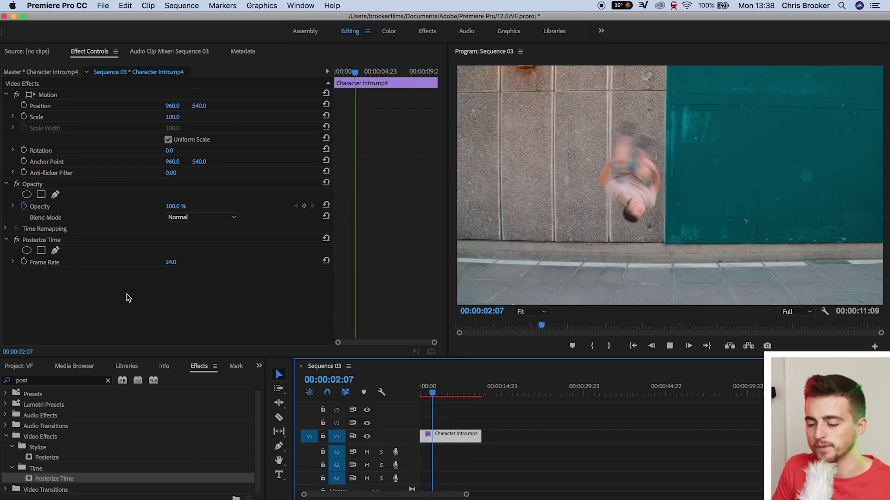
key(space)
Set Posterize Time's Frame Rate to 12 and preview the clip from the start.
click(52, 241)
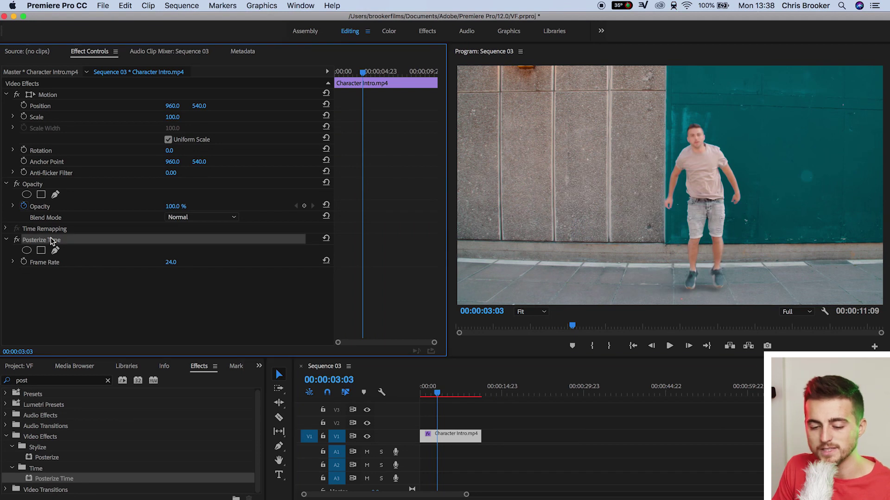
click(45, 264)
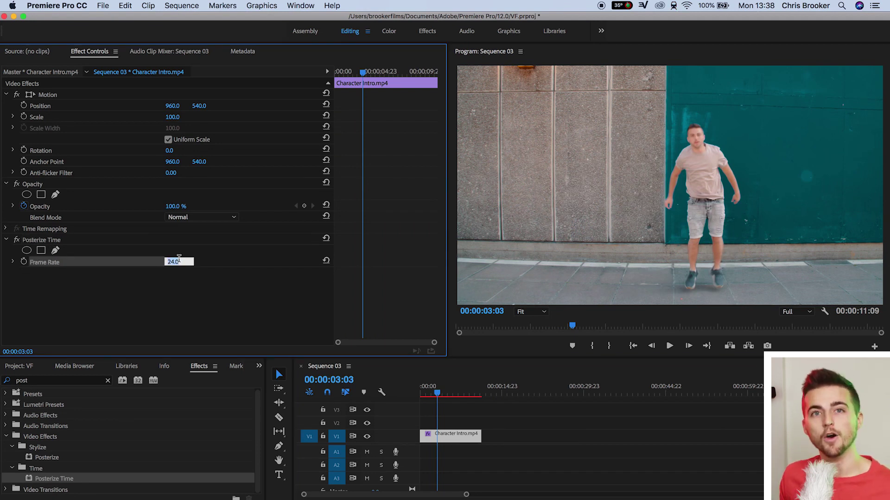
key(Return)
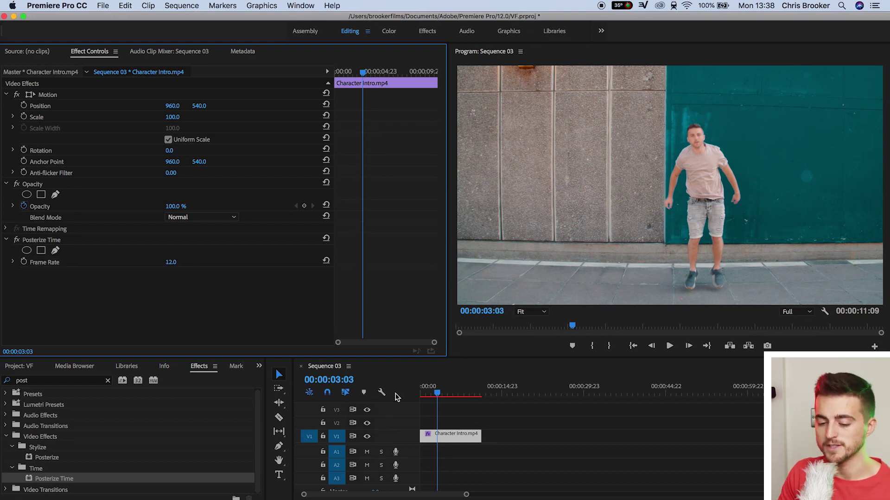
drag(431, 392, 404, 383)
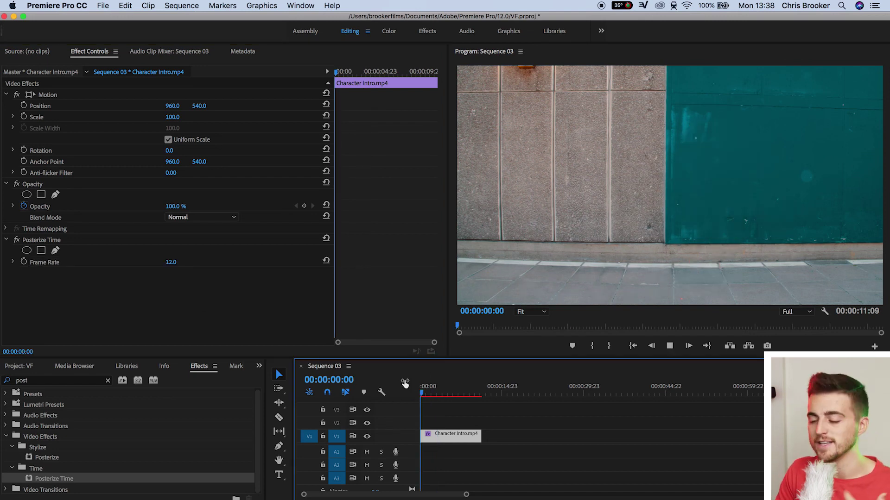
key(space)
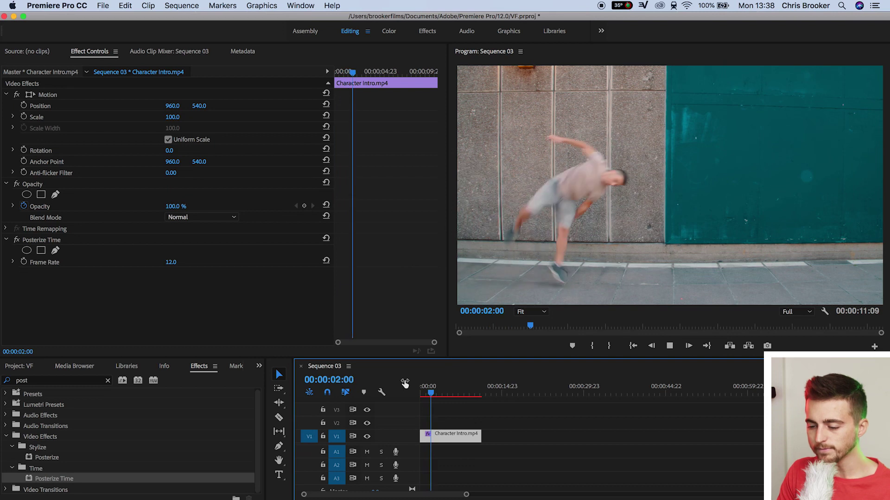
key(space)
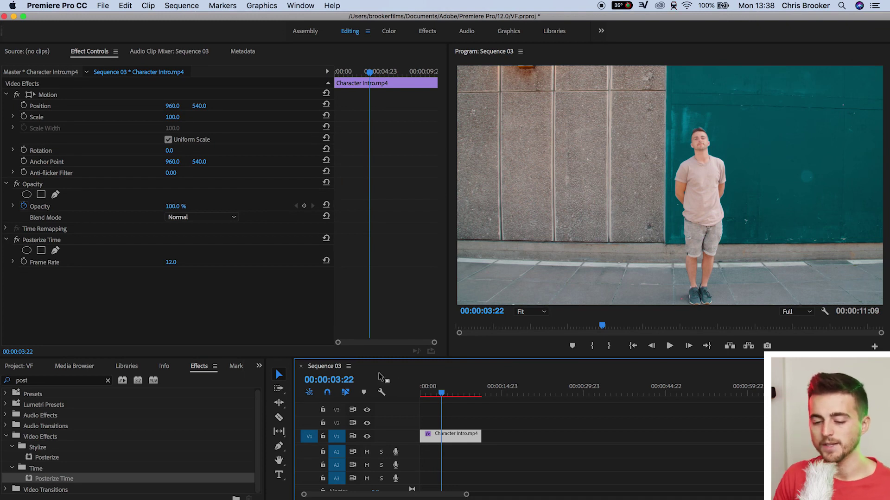
Change the Posterize Time Frame Rate from 12 to 6 and preview the choppier playback.
click(172, 262)
text(6)
key(Return)
click(379, 407)
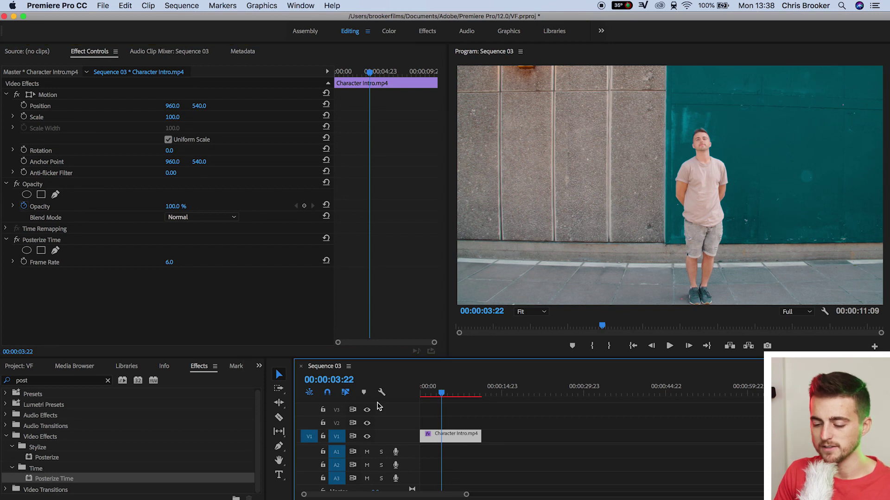
click(428, 393)
key(space)
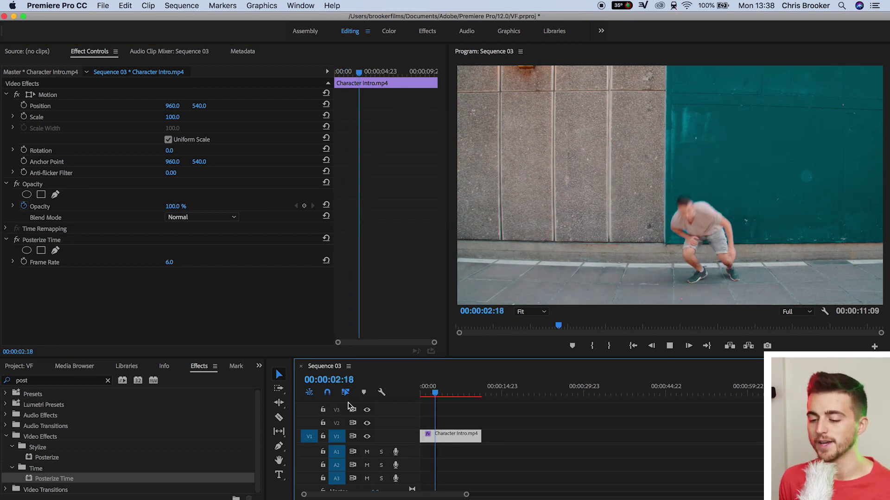
key(space)
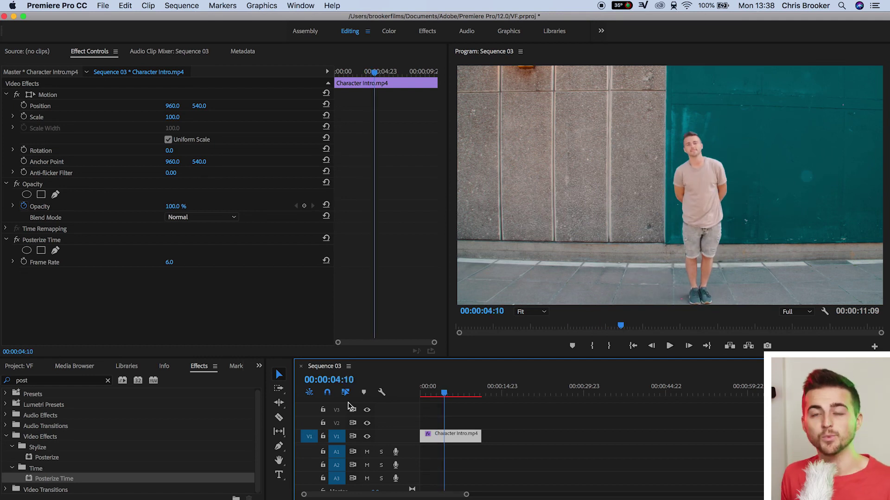
drag(341, 71, 273, 73)
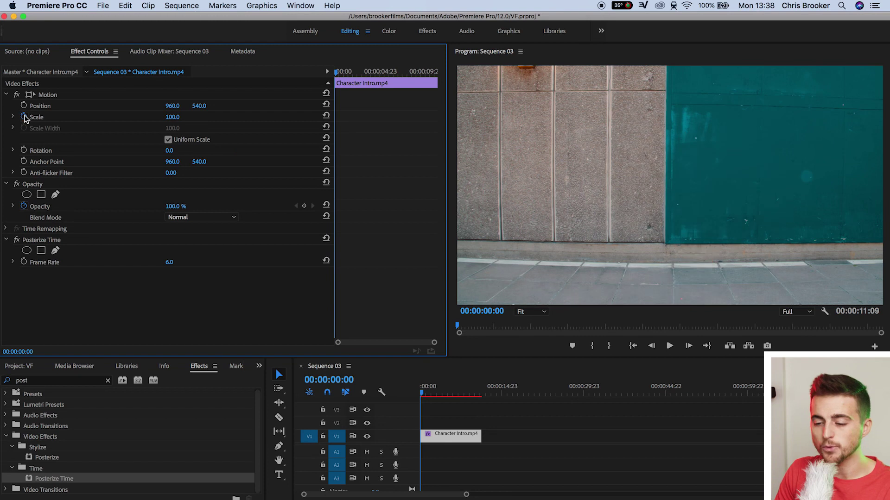
Keyframe Scale and Position at the first frame, raise Scale to 174 near the end, and replay.
click(24, 117)
click(24, 105)
drag(391, 73, 426, 73)
drag(177, 117, 202, 106)
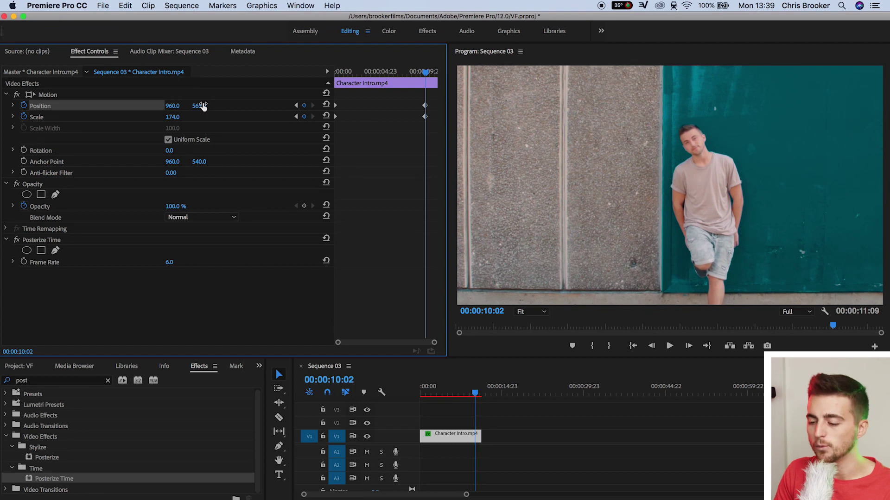
key(Home)
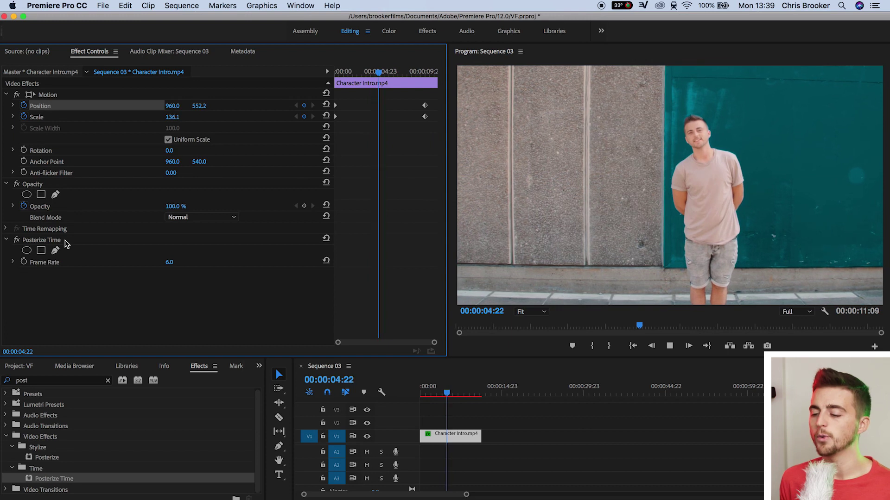
key(space)
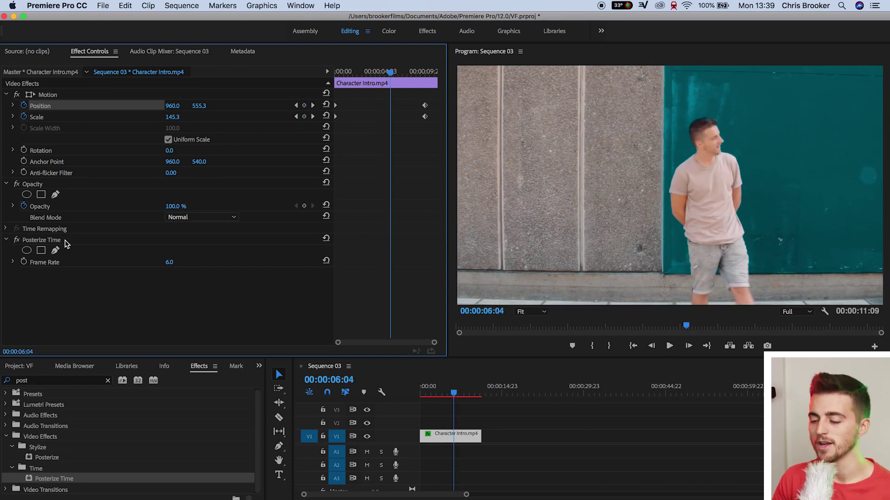
key(space)
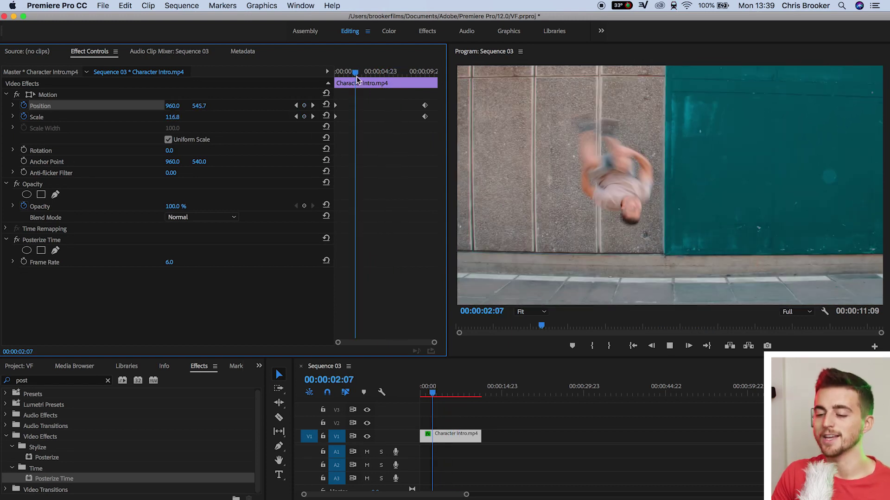